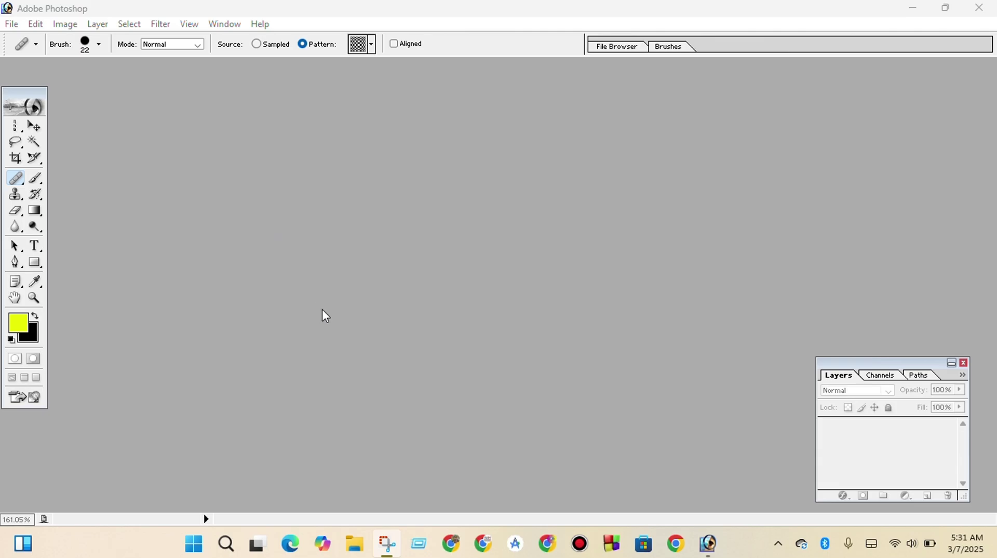
Open the image Main-acnemapping-770x433.jpg and maximize its document window.
double_click(397, 280)
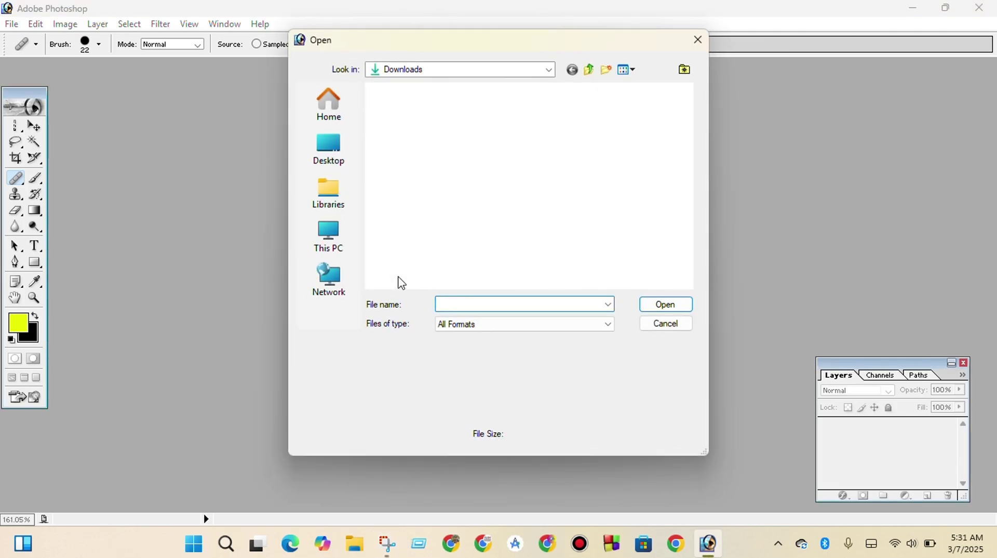
double_click(451, 147)
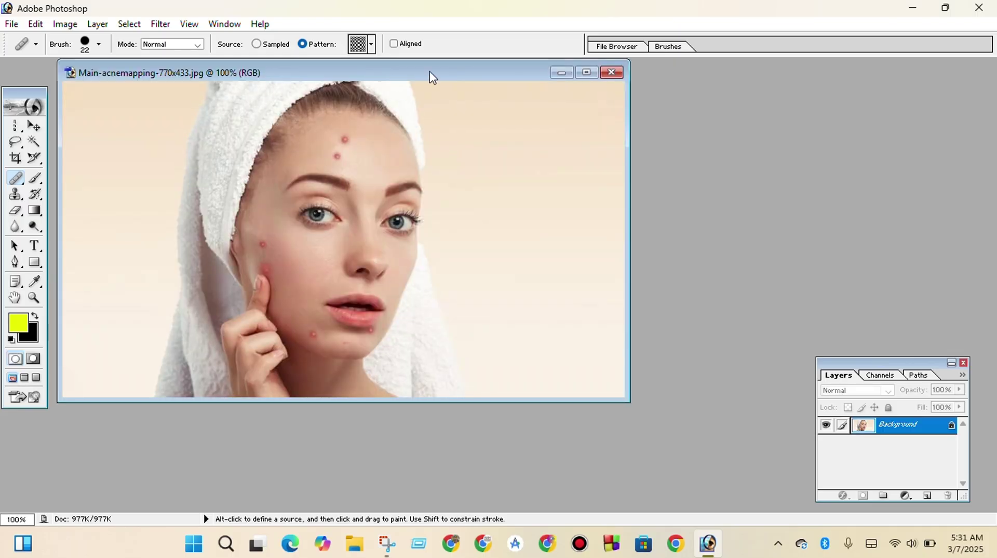
left_click(586, 74)
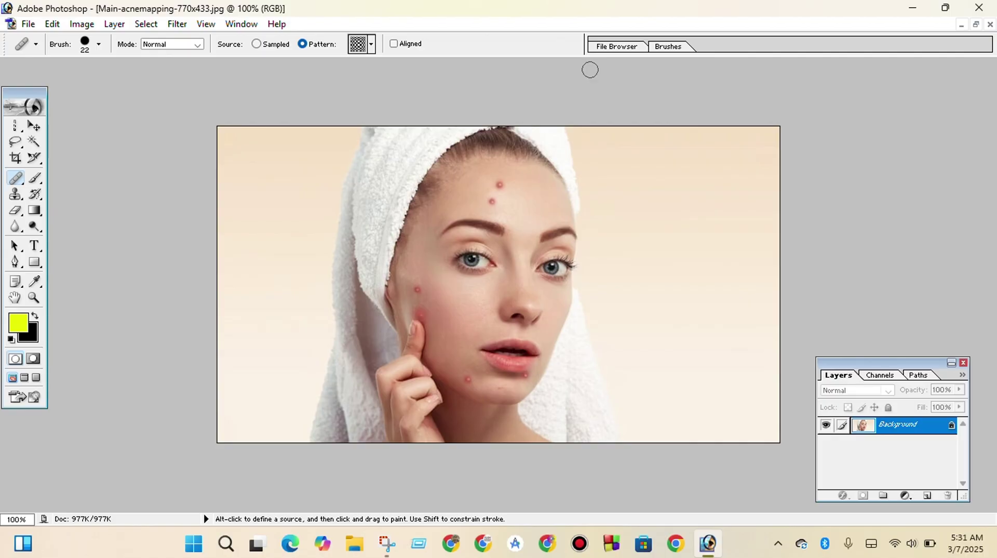
scroll(589, 70, "down", 2)
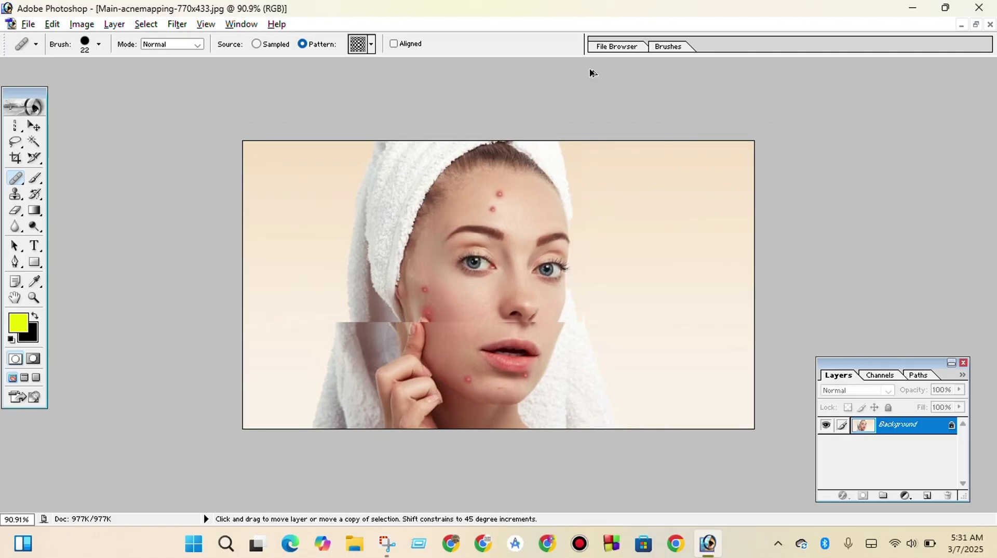
scroll(592, 72, "up", 4)
scroll(591, 73, "up", 2)
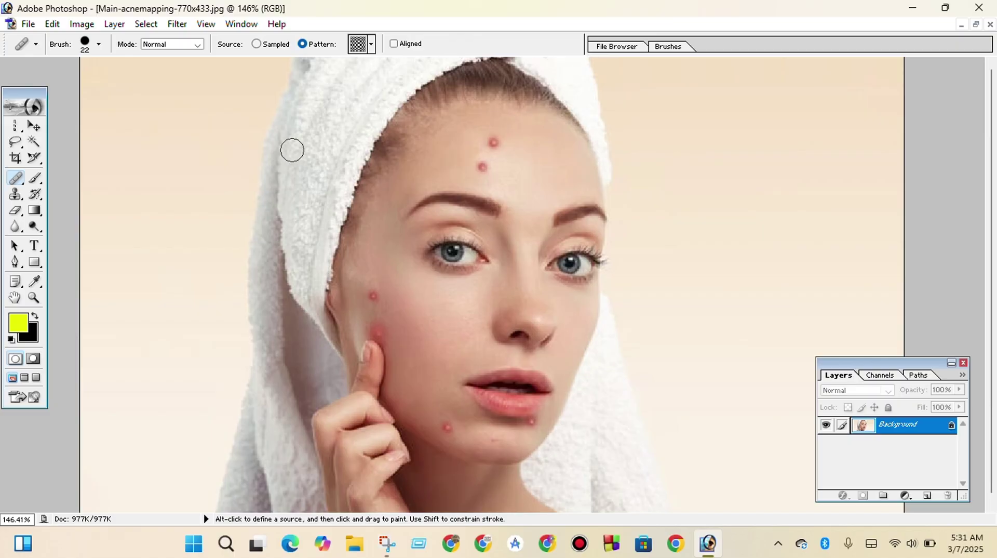
Try Healing Brush diameters of 83 px and 16 px, and return the diameter to 22 px.
left_click(98, 45)
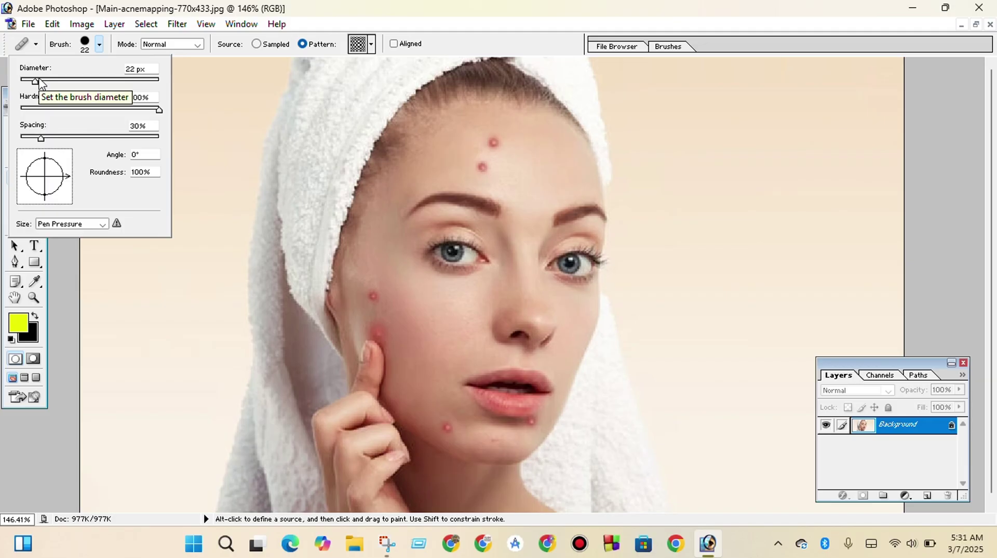
left_click_drag(36, 81, 77, 83)
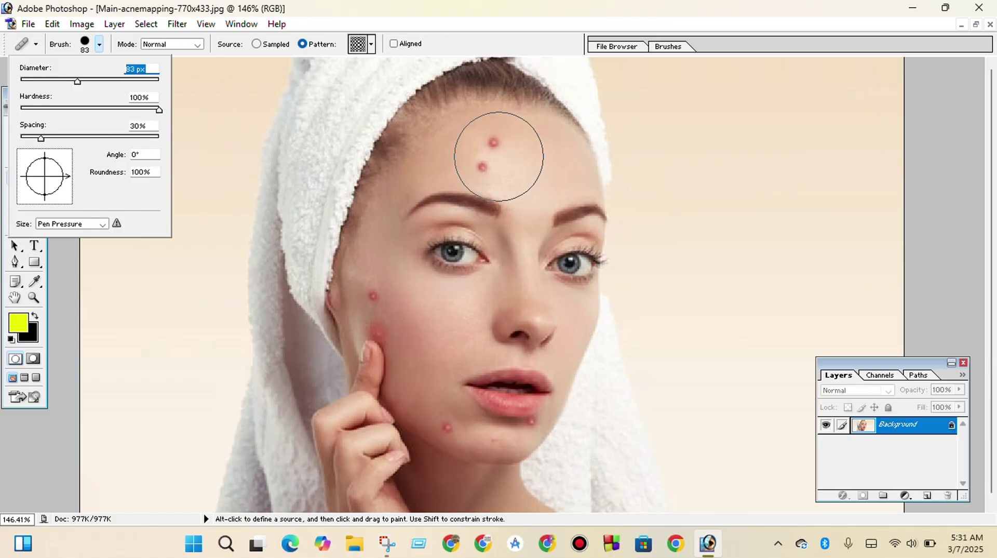
left_click_drag(77, 82, 31, 84)
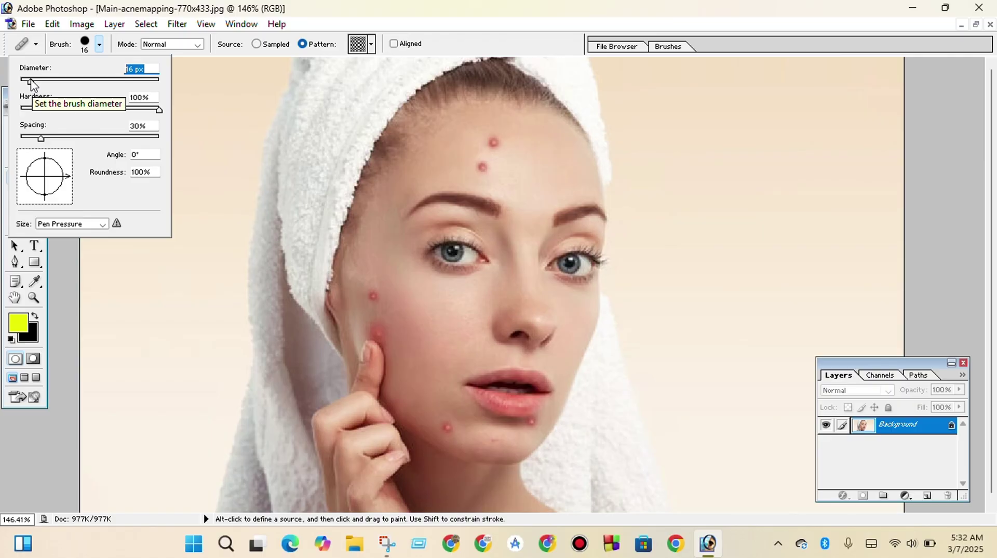
left_click_drag(31, 83, 35, 83)
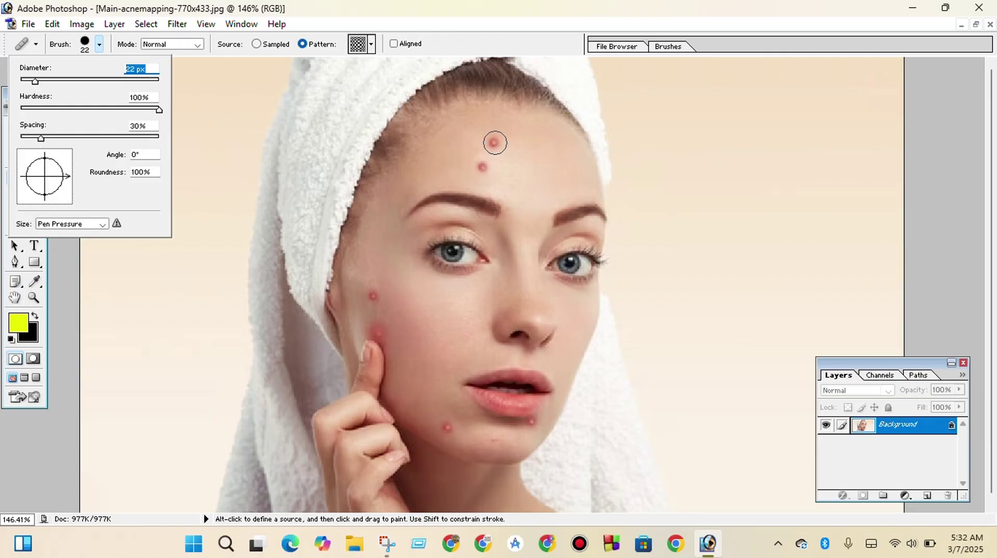
Try to heal the upper forehead blemish with the Healing Brush in Pattern mode, and undo the stroke.
right_click(495, 143)
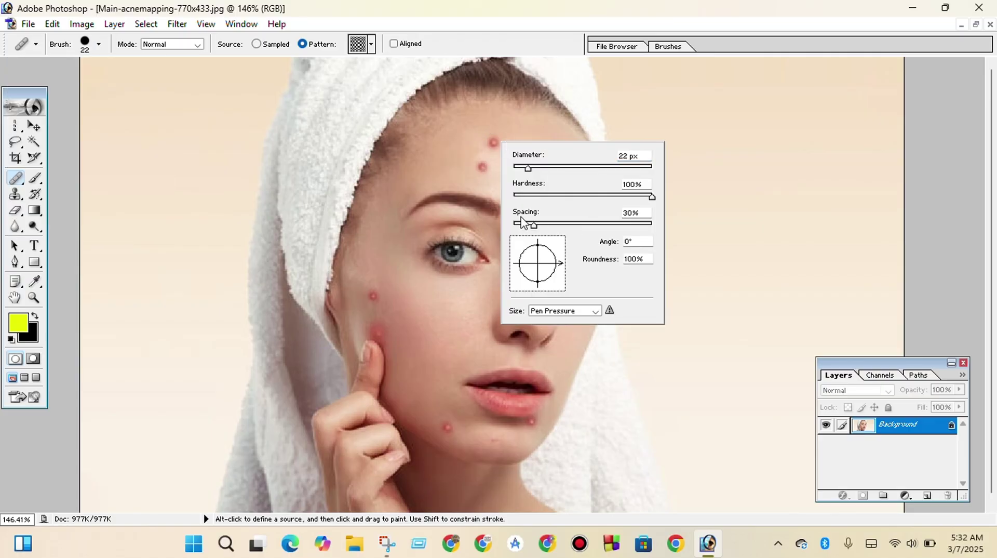
left_click(492, 143)
left_click(491, 145)
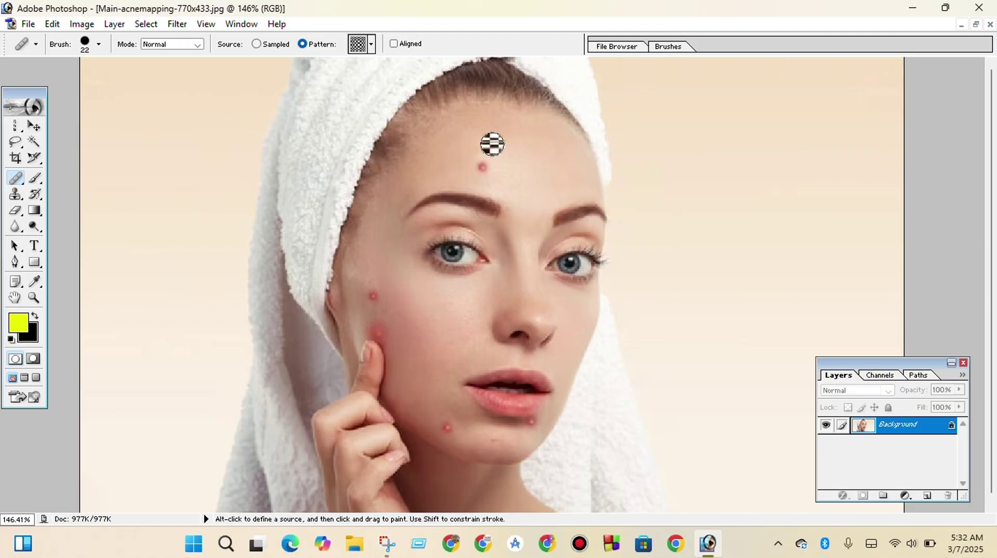
key("ctrl")
key("ctrl+z")
Set the Healing Brush source to Sampled and try to heal the upper forehead blemish.
left_click(257, 44)
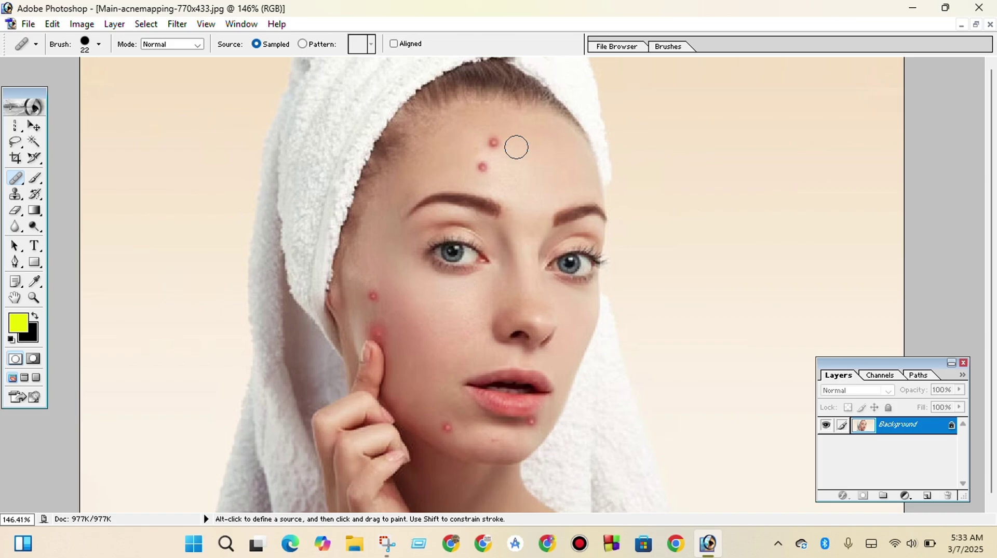
key("alt")
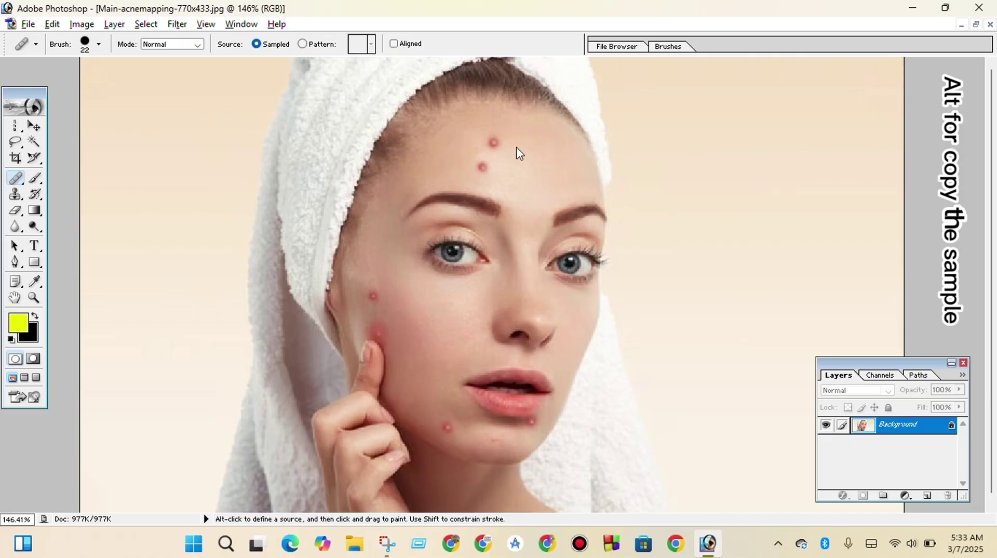
key("alt")
left_click(516, 147, "alt")
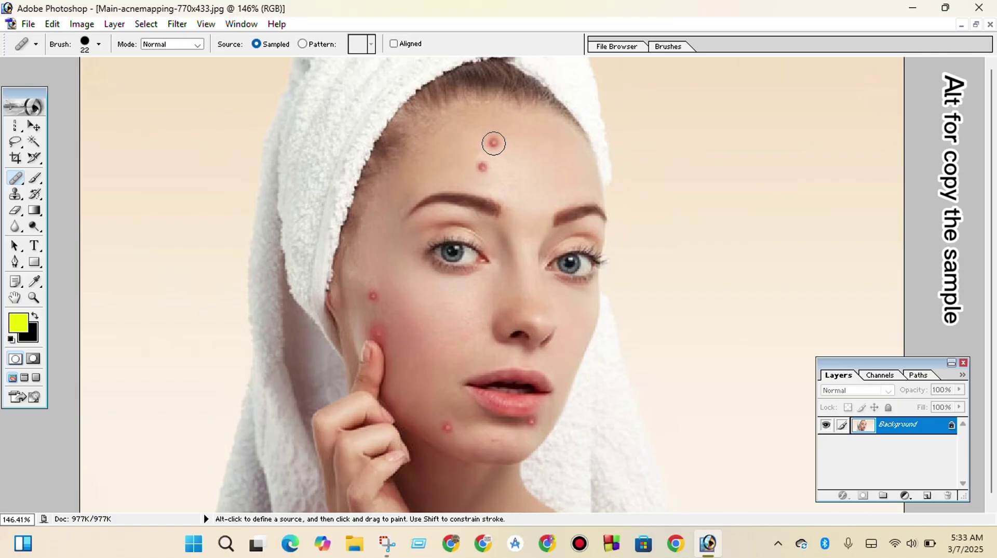
left_click(493, 143)
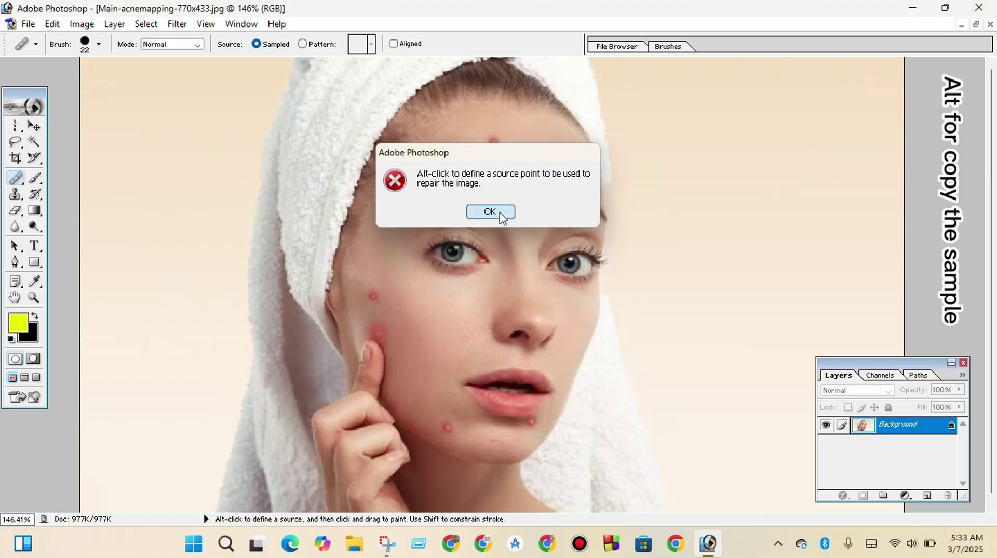
left_click(501, 212)
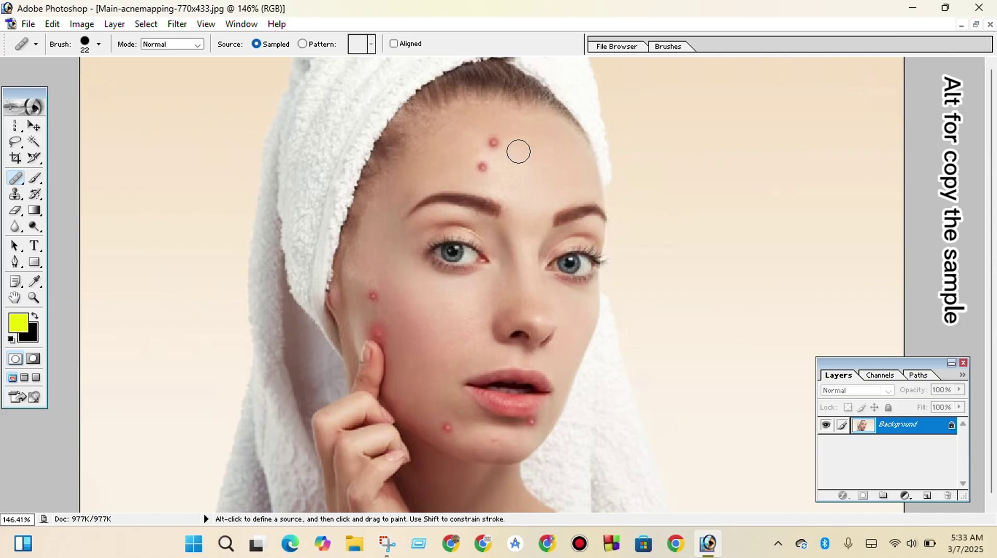
Sample clean forehead skin beside the blemishes and heal both forehead blemishes with it.
key("alt")
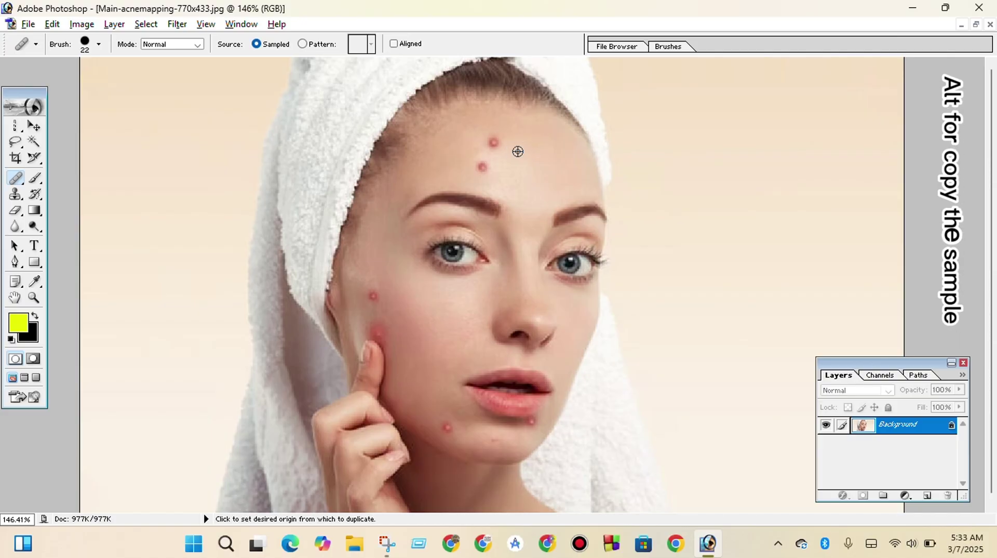
left_click(518, 151, "alt")
key("alt")
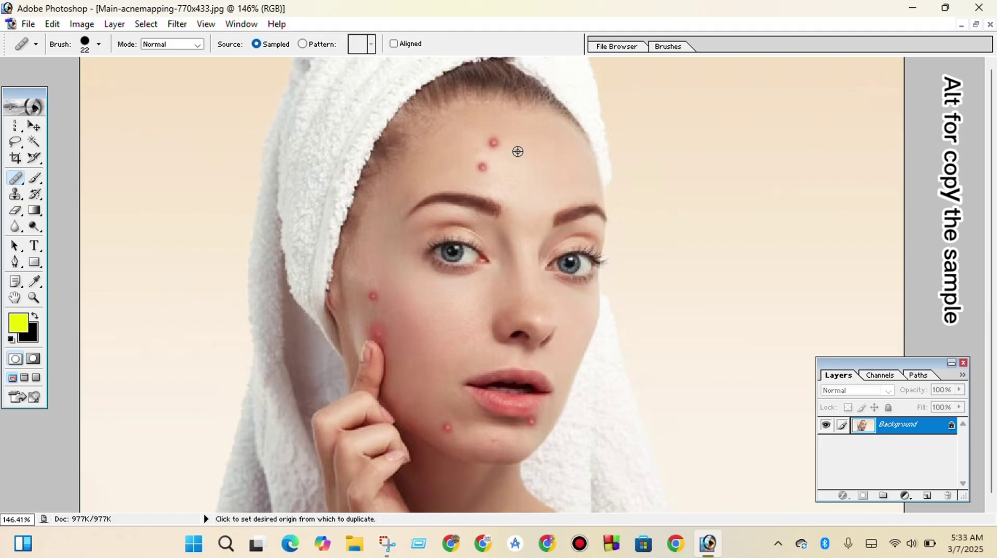
left_click(517, 151, "alt")
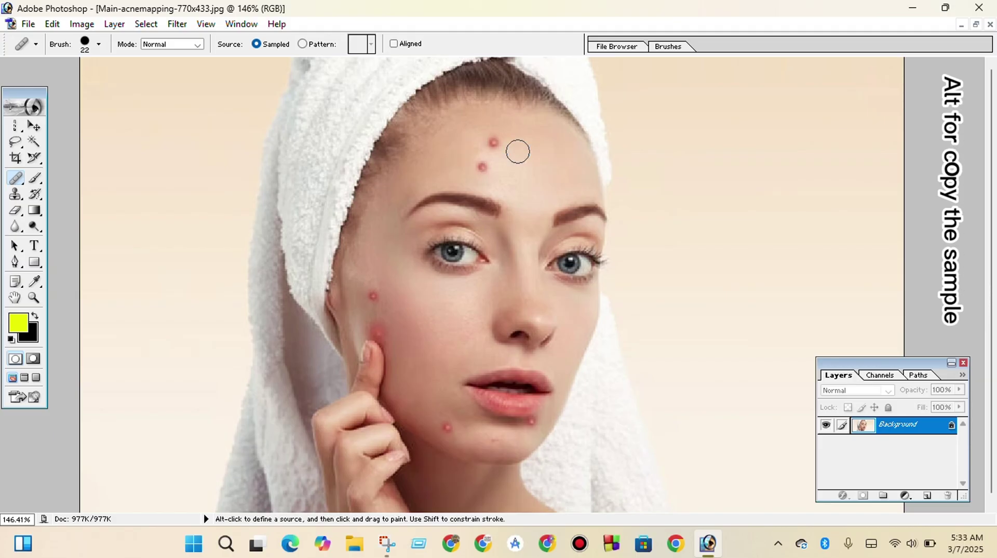
left_click(493, 142)
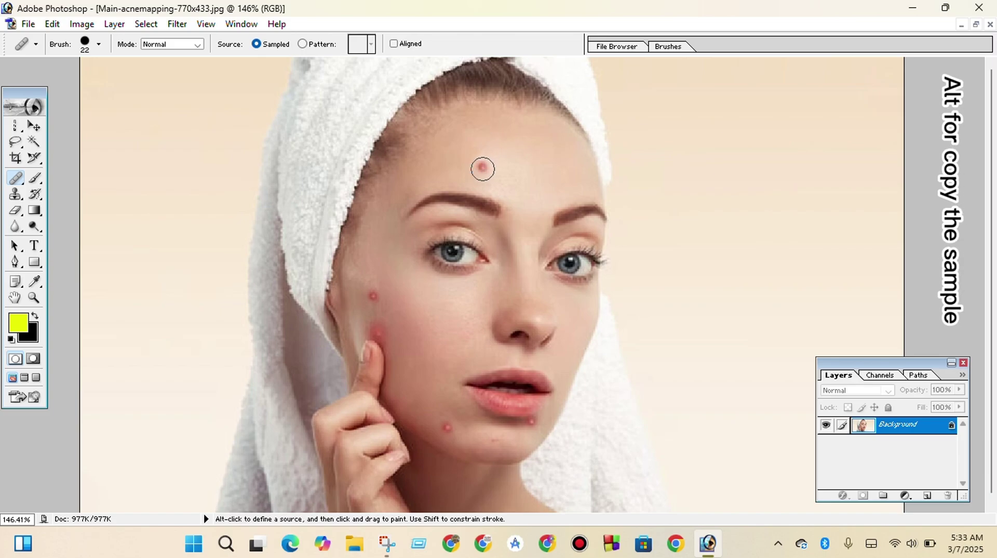
left_click(483, 165)
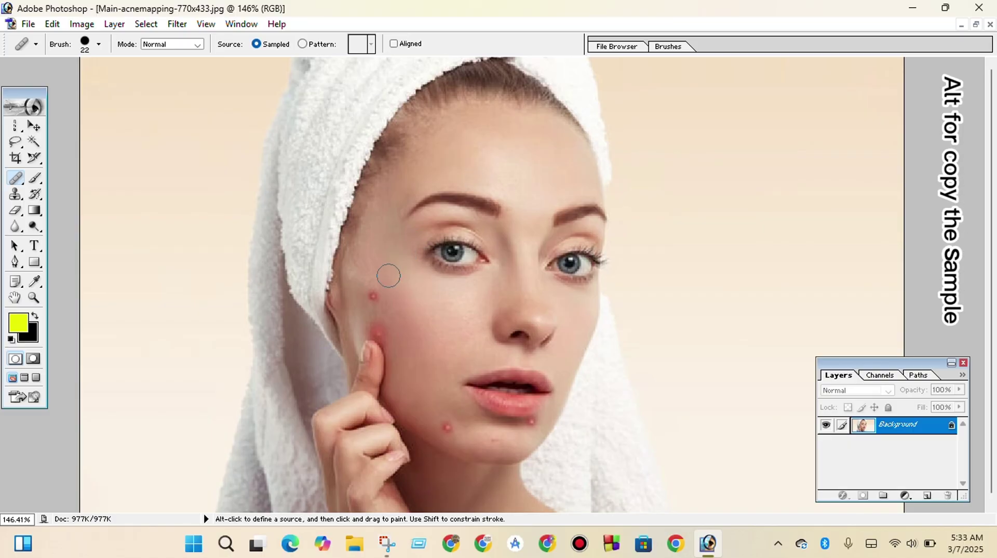
Heal the upper cheek blemish and the three spots along the jaw, below the lip and on the chin using the forehead sample.
left_click(371, 297)
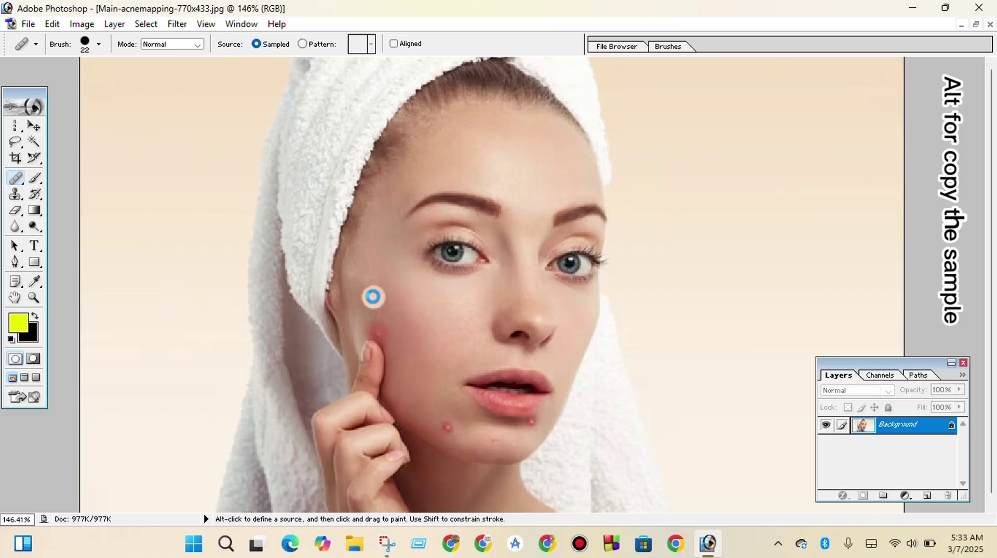
left_click(447, 428)
left_click(530, 427)
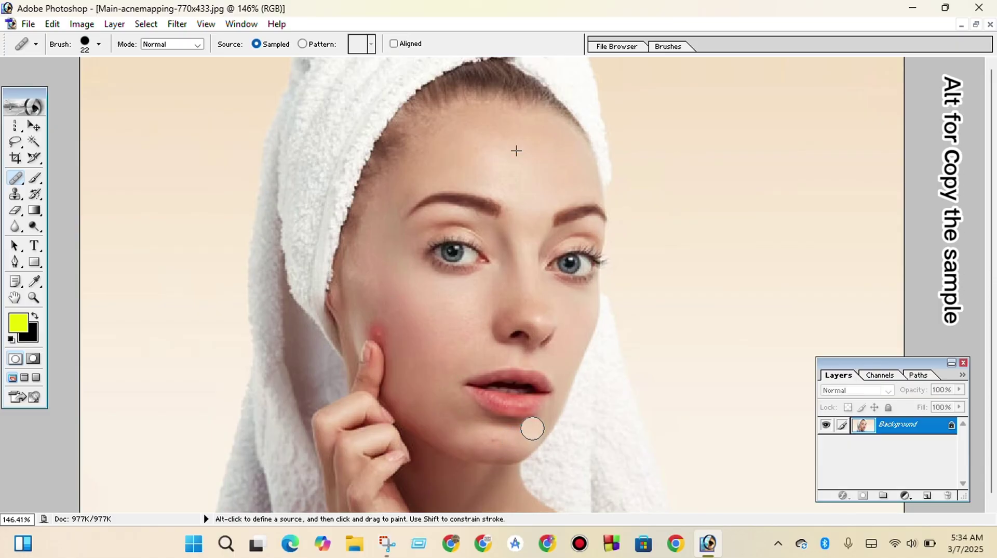
left_click(498, 444)
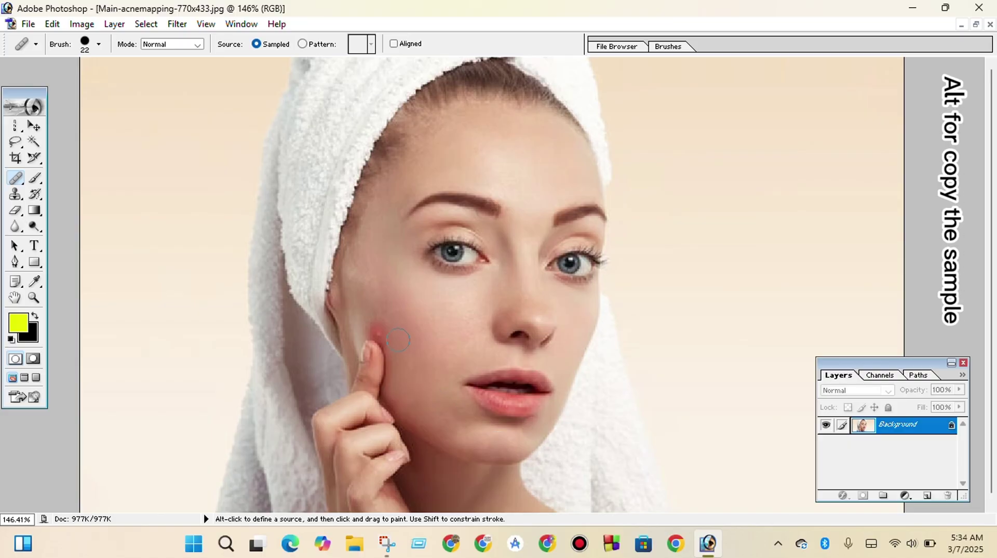
Try to heal the red cheek spot above the fingertip with the forehead sample, and undo the stroke.
key("ctrl")
left_click_drag(383, 333, 383, 333)
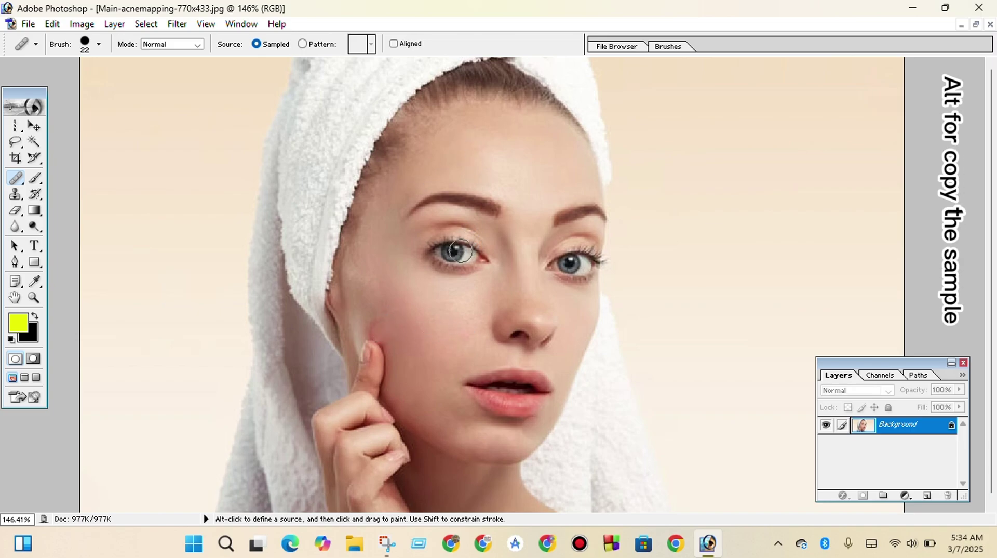
key("ctrl+z")
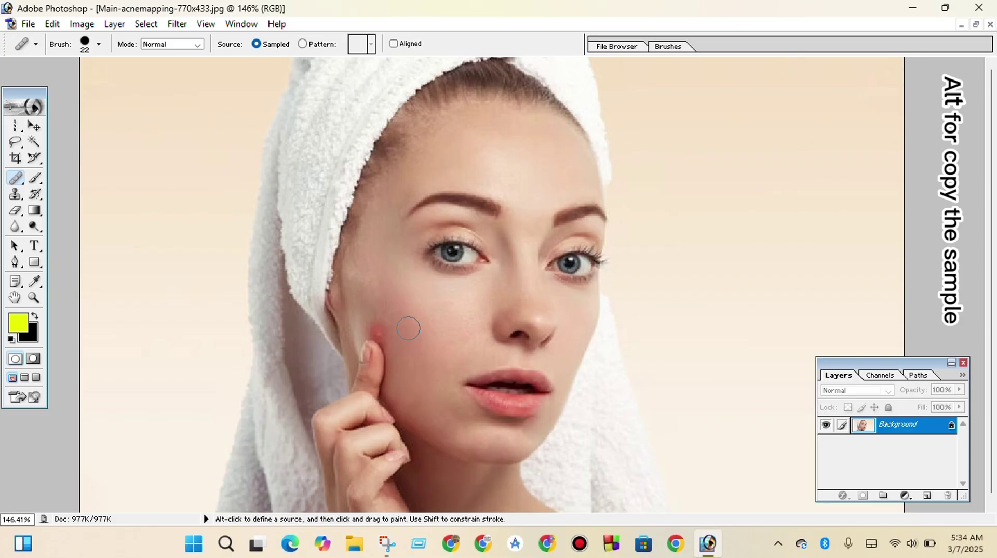
Sample the cheek skin next to the red spot above the fingertip and heal that spot with it.
key("ctrl+plus")
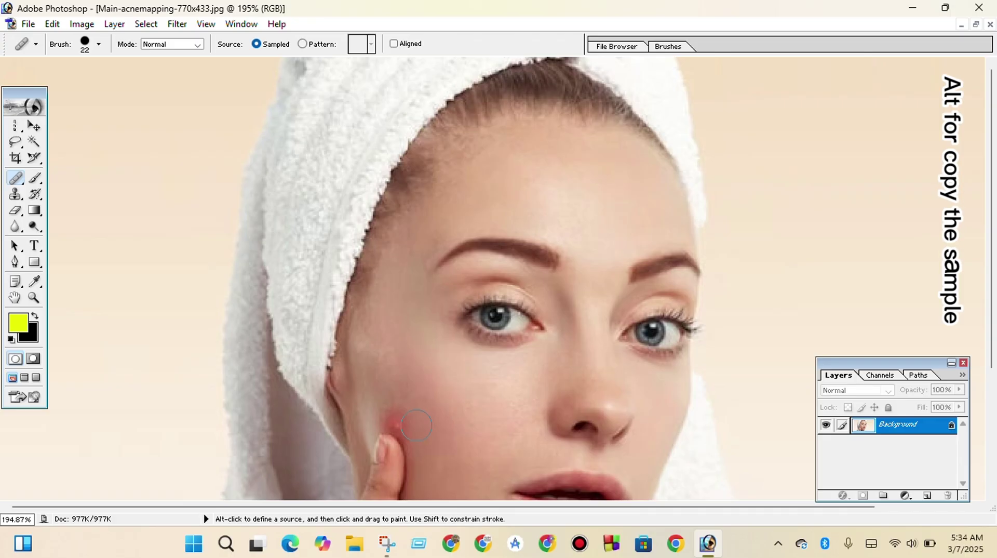
key("alt")
left_click(416, 425, "alt")
left_click(398, 425)
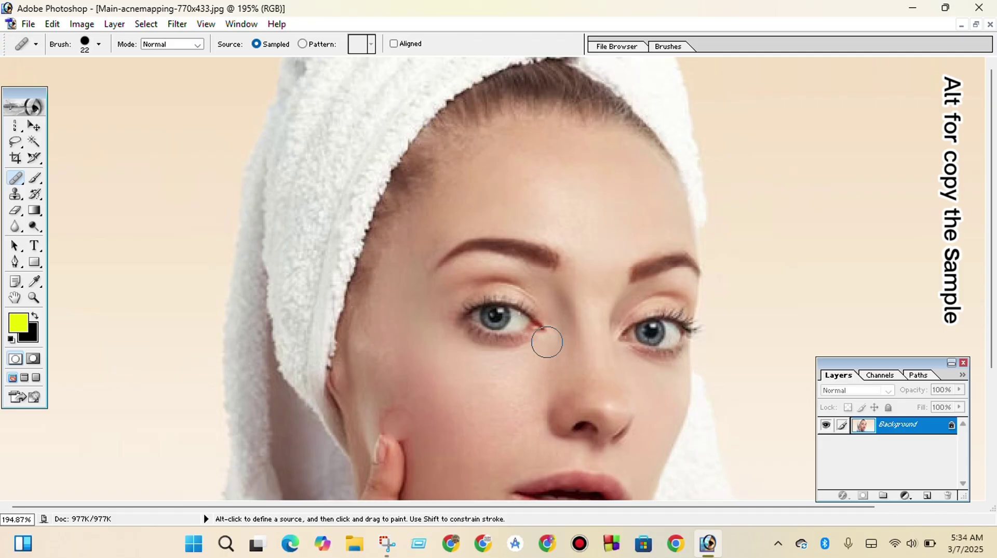
Set the Healing Brush source to Pattern with the checkerboard pattern and apply it to three spots on the forehead.
key("ctrl")
scroll(551, 347, "right", 2)
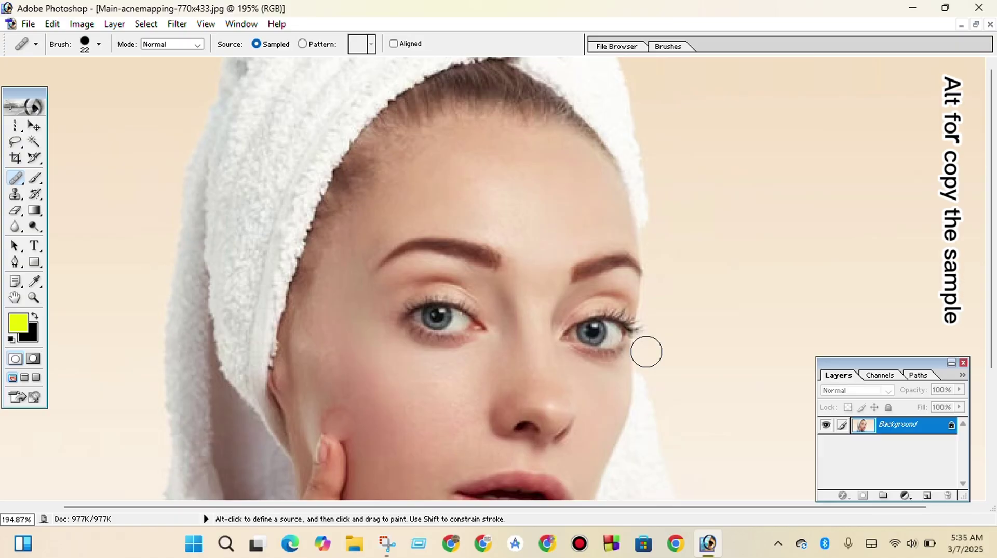
key("alt")
scroll(646, 351, "down", 3)
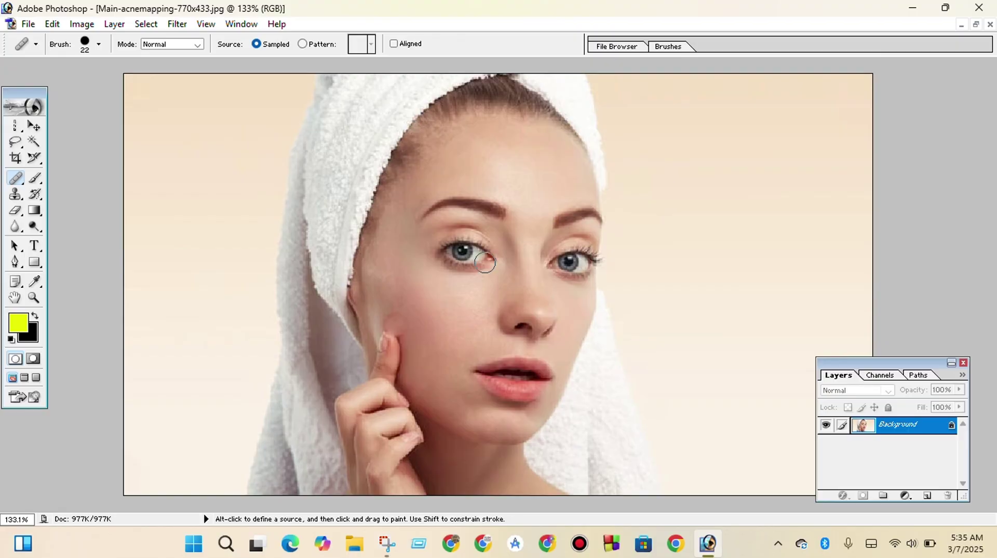
left_click(303, 44)
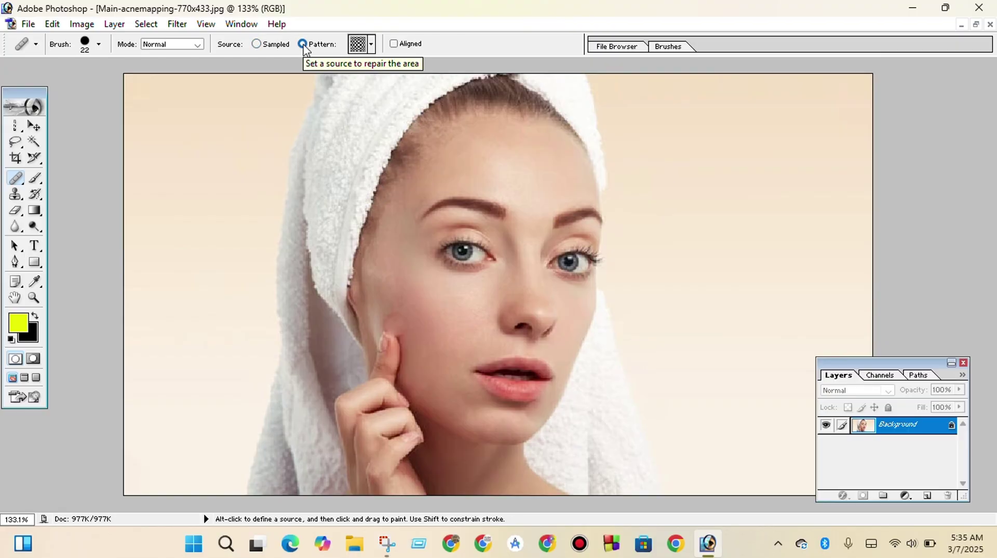
left_click(372, 44)
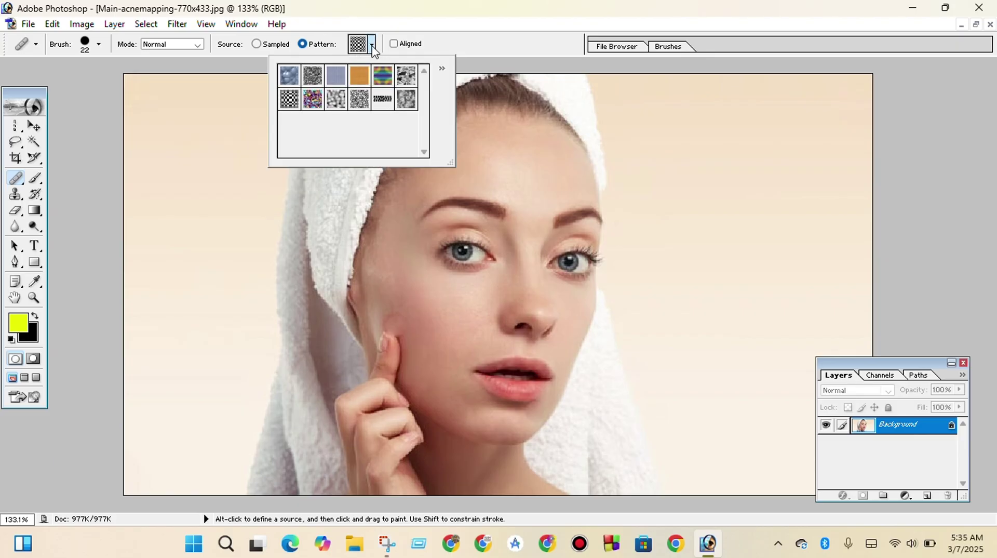
left_click(289, 106)
left_click(338, 13)
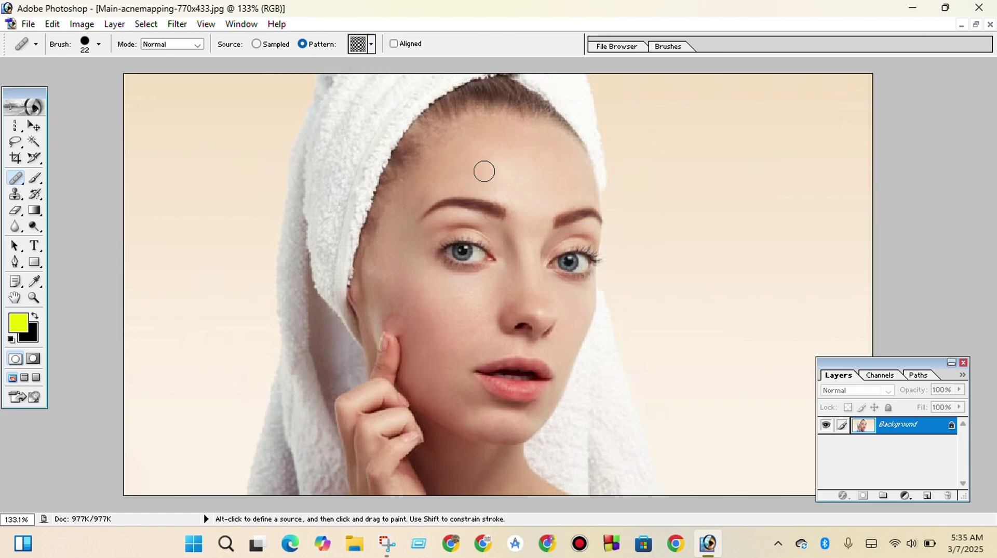
left_click(501, 177)
left_click(545, 187)
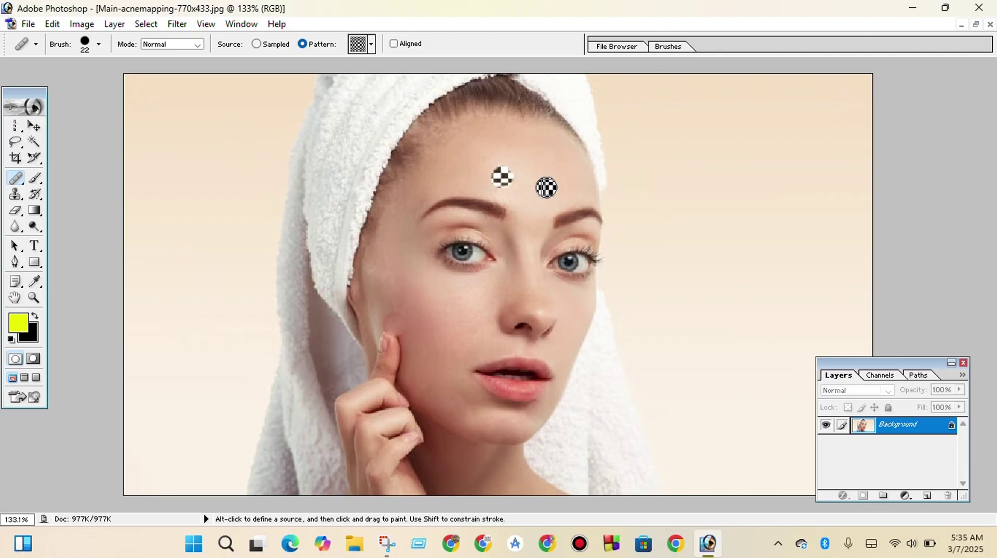
left_click(531, 156)
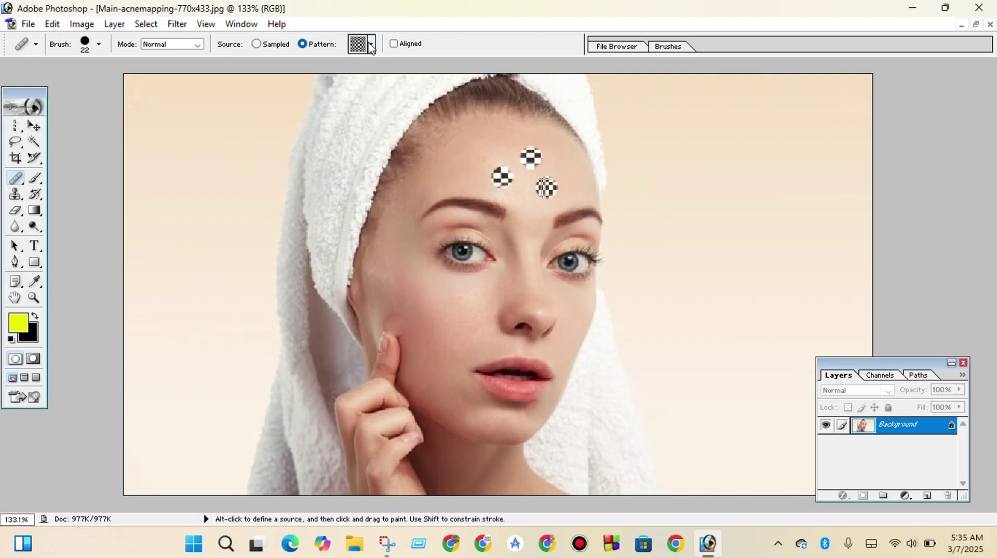
Set the Healing Brush source back to Sampled and close the portrait without saving the changes.
left_click(281, 49)
left_click(990, 24)
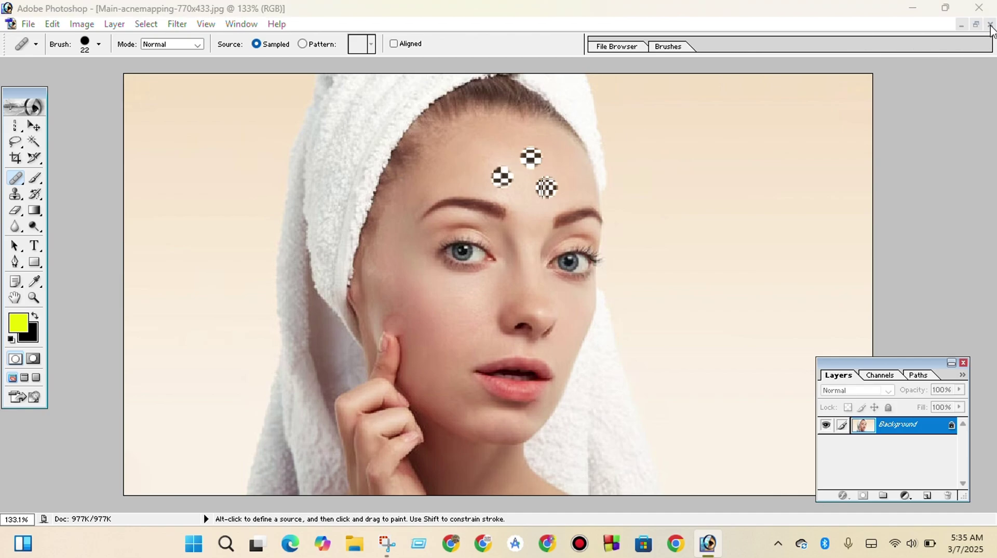
left_click(488, 216)
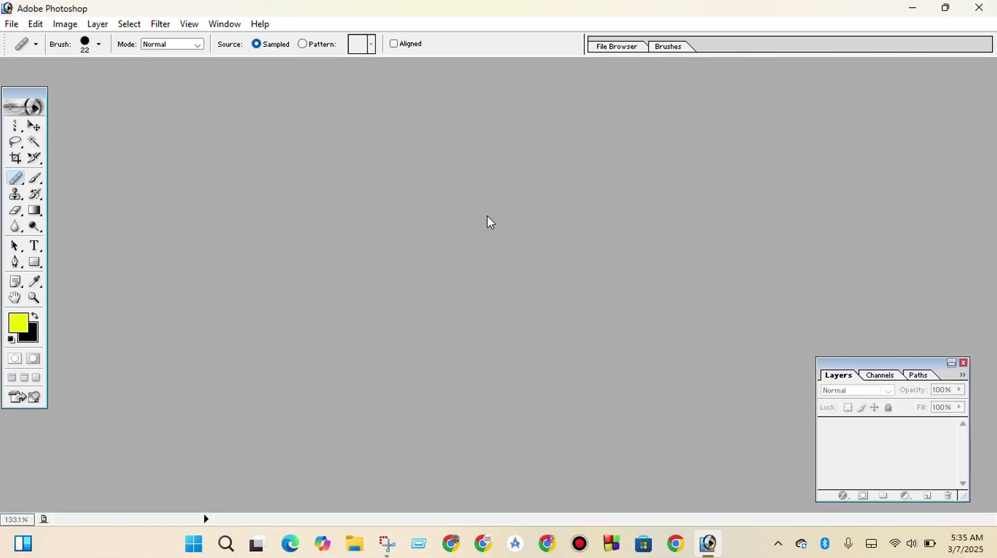
Reopen the original Main-acnemapping-770x433.jpg from the Downloads folder and maximize its image window.
double_click(442, 240)
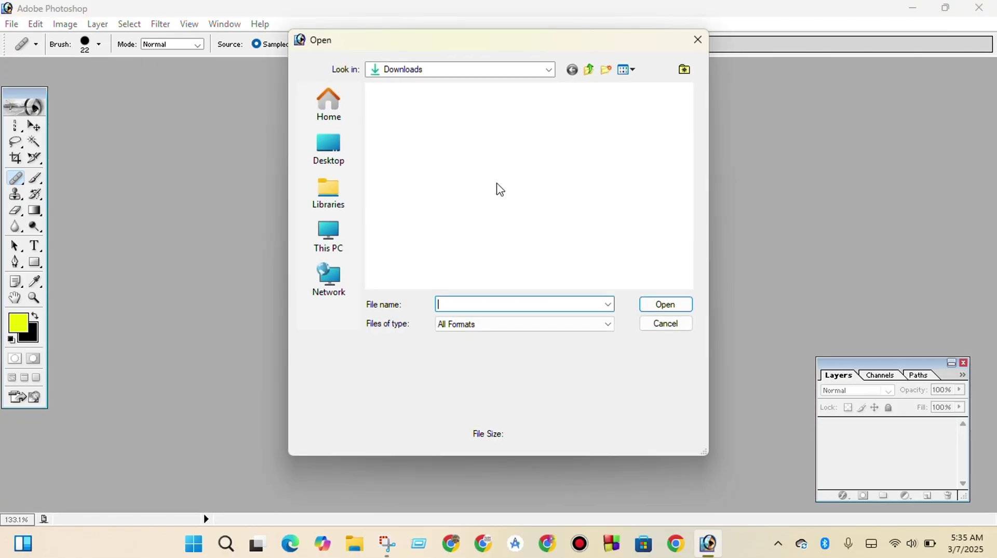
double_click(447, 129)
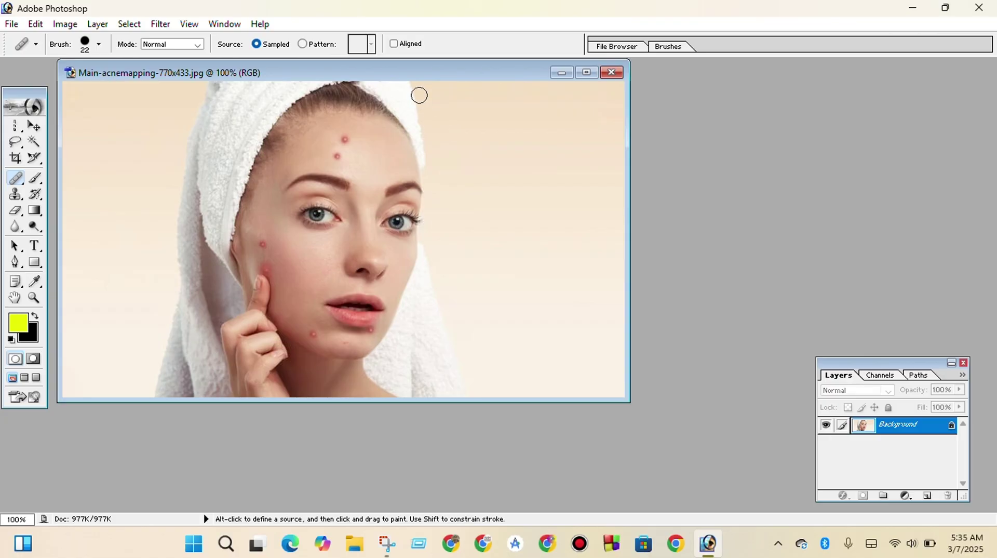
left_click(586, 72)
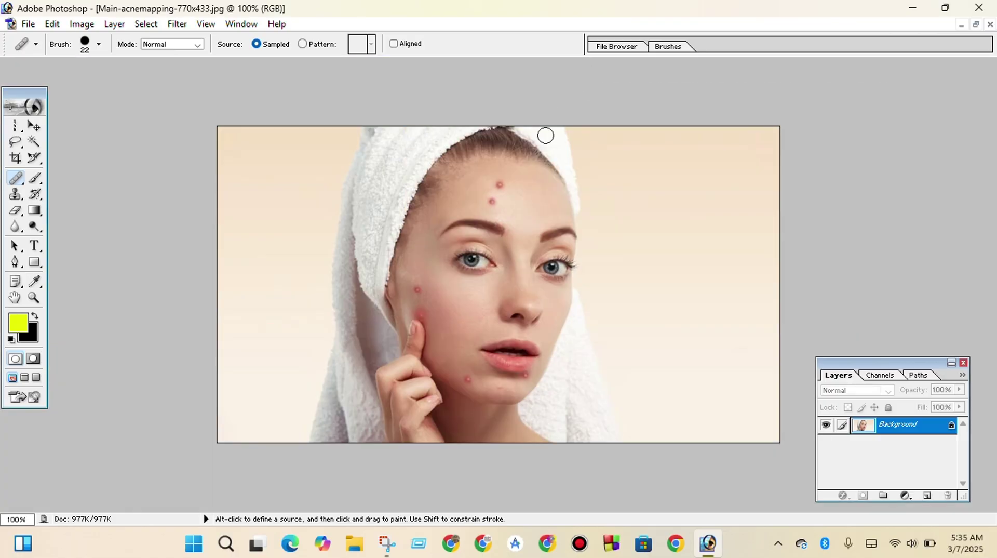
With the Patch tool in Source mode, outline the upper forehead blemish, patch it with the clear forehead skin beside it and deselect.
scroll(492, 184, "down", 2)
scroll(493, 184, "up", 5)
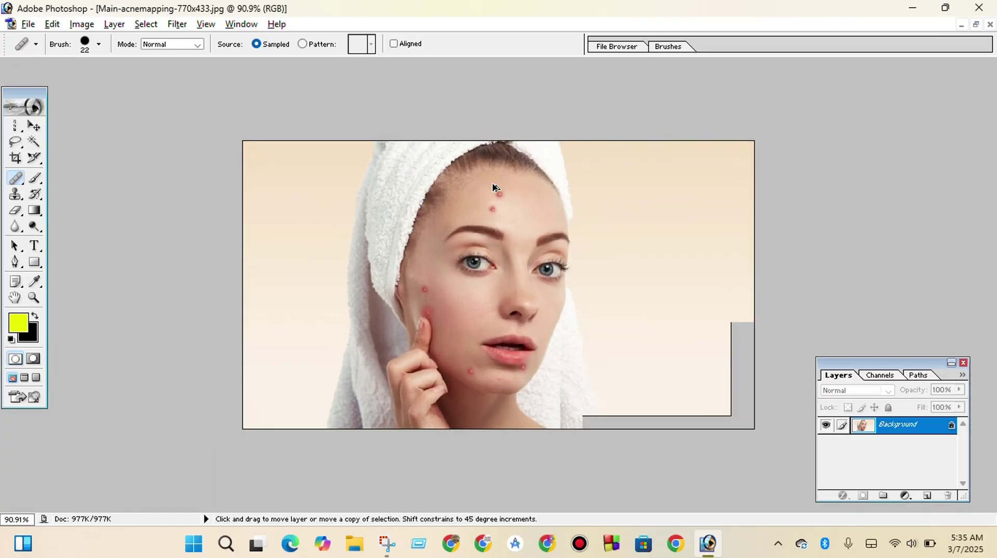
scroll(493, 184, "up", 1)
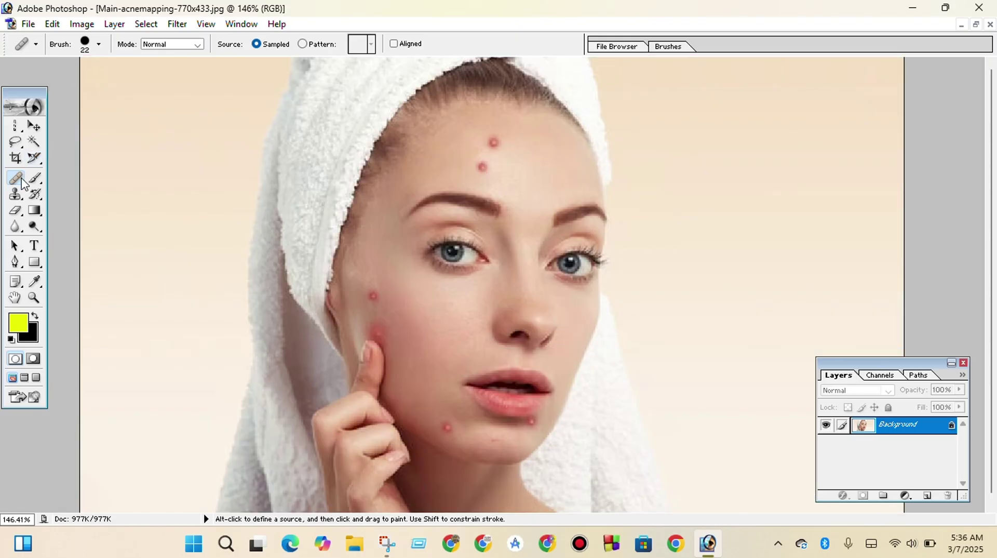
left_click_drag(22, 183, 58, 192)
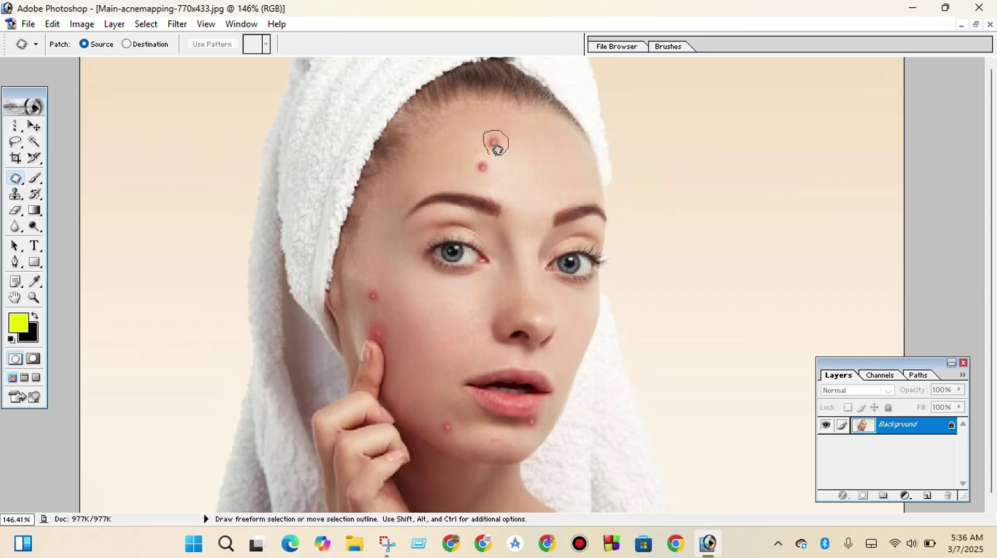
left_click_drag(489, 145, 488, 147)
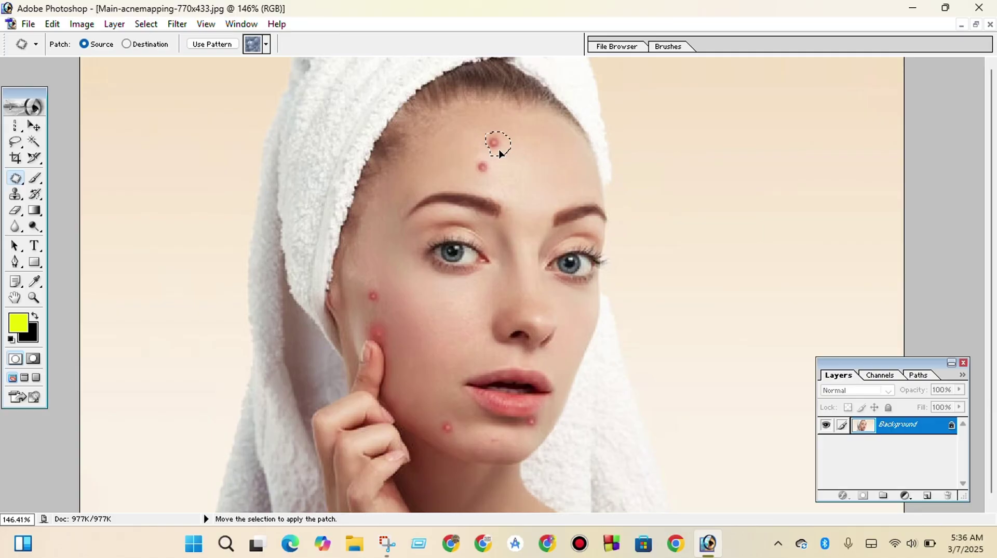
left_click_drag(516, 158, 555, 177)
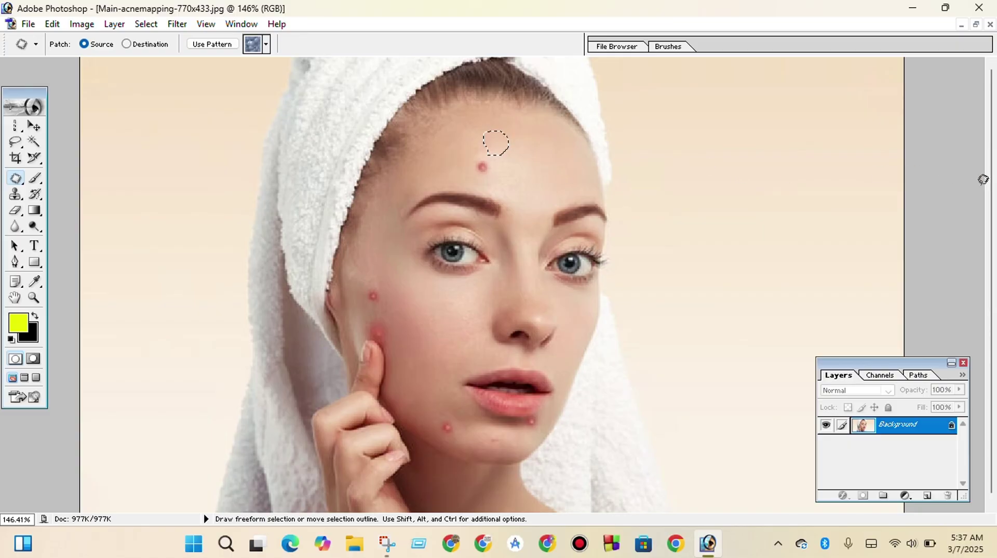
key("ctrl+d")
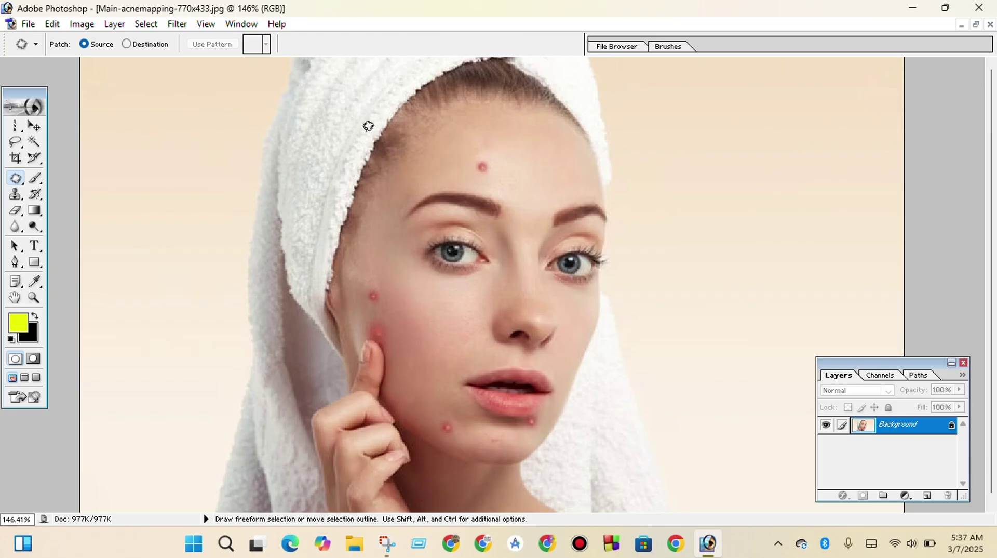
Copy the eye on the raised-hand side onto the upper forehead with the Patch tool in Destination mode, and return the mode to Source.
left_click(127, 45)
mouse_move(475, 226)
left_mouse_down()
mouse_move(502, 252)
mouse_move(494, 271)
mouse_move(443, 276)
mouse_move(427, 243)
left_mouse_up()
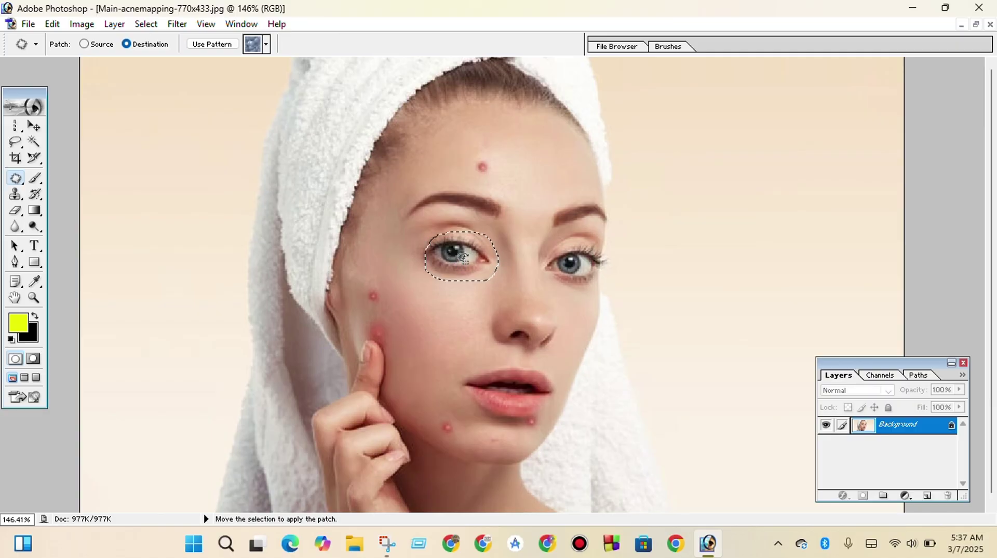
left_click_drag(463, 258, 544, 154)
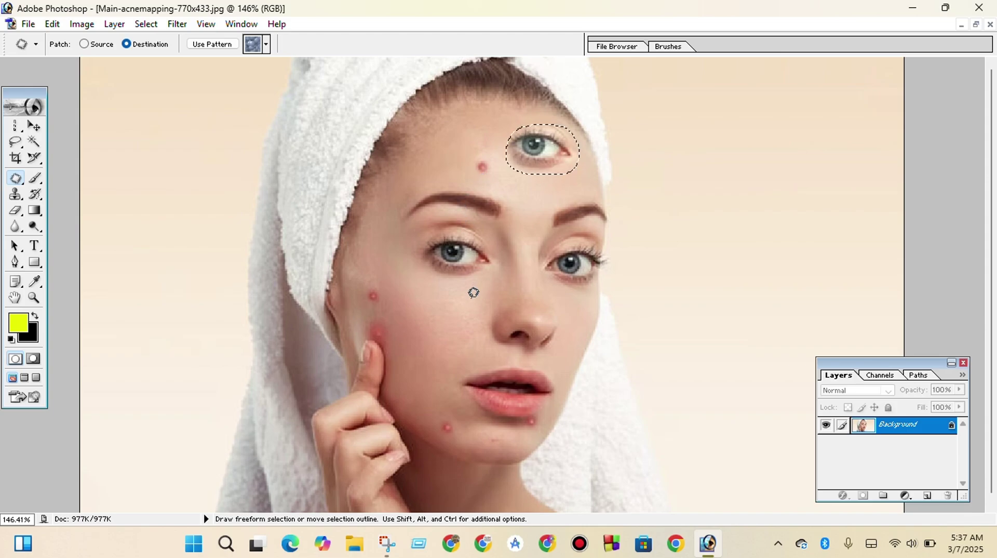
left_click(84, 45)
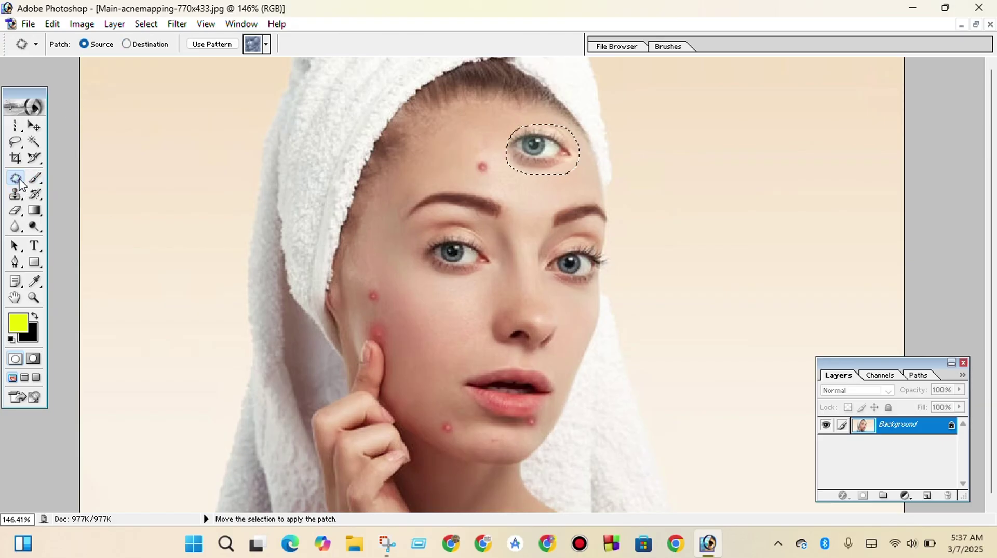